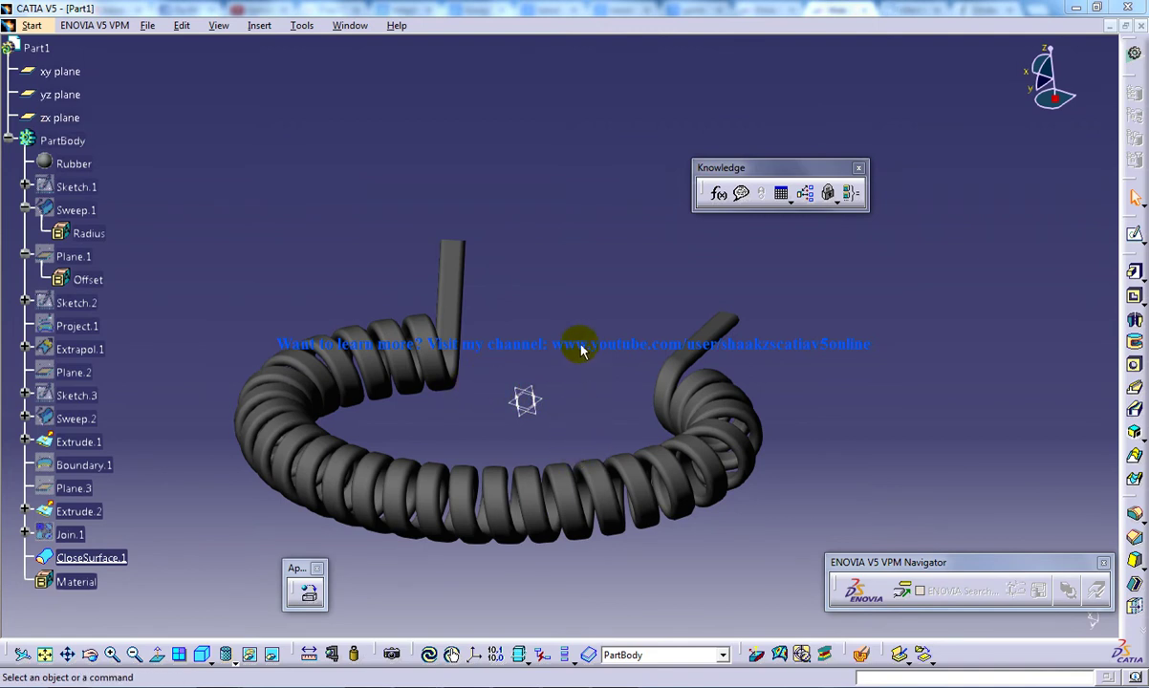
# Render the cord over its scene background, review the Predefined scene presets, then return to Custom.
pyautogui.click(391, 655)
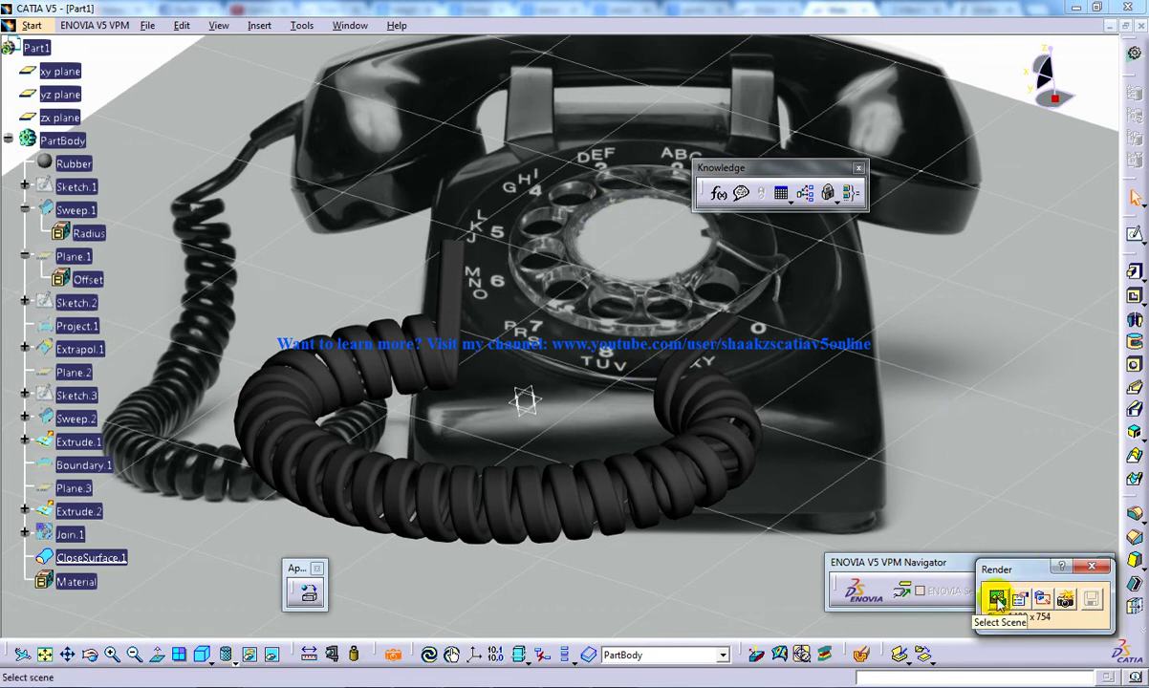
pyautogui.click(997, 599)
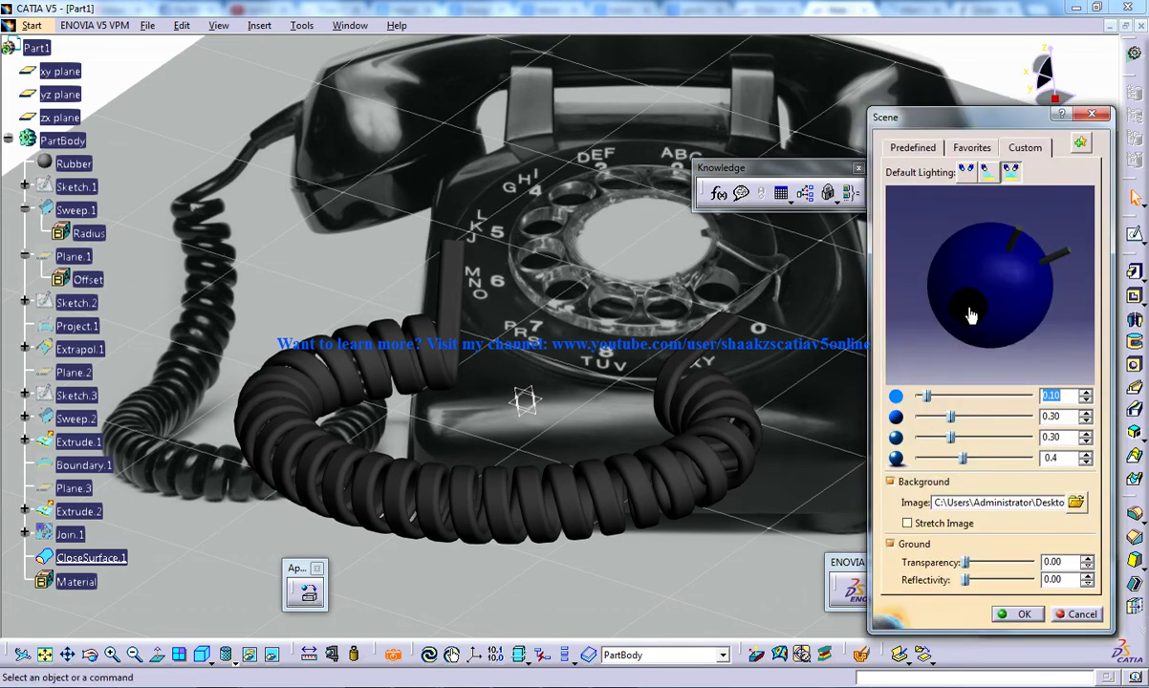
pyautogui.click(912, 147)
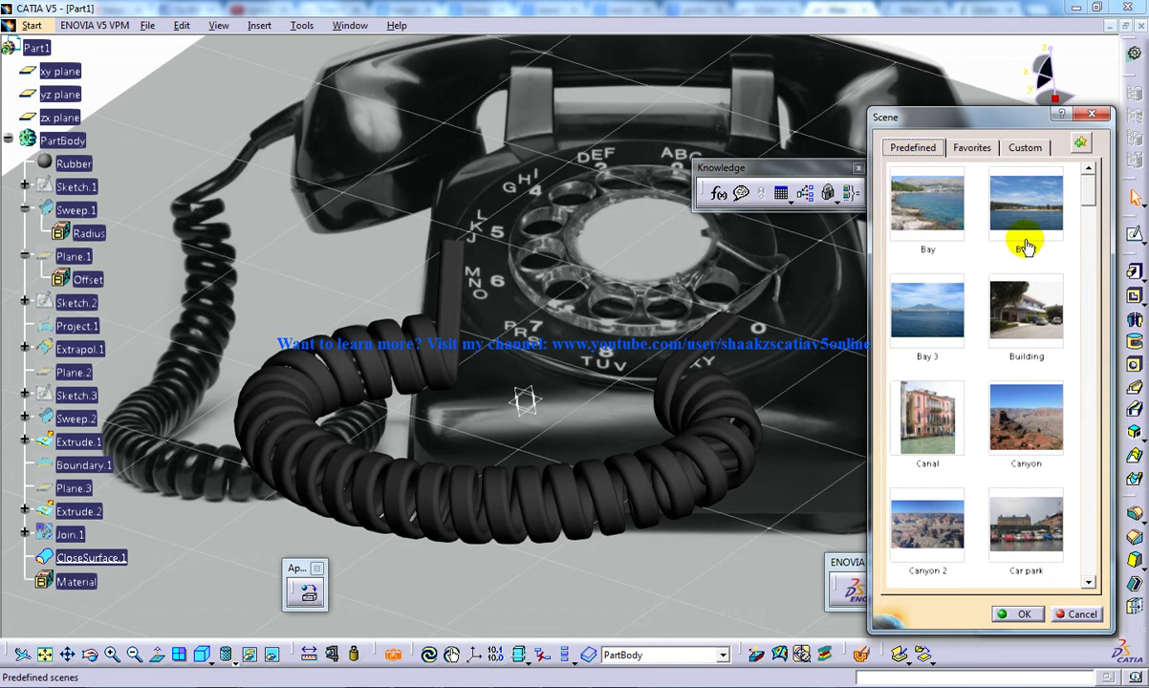
pyautogui.moveTo(1086, 194); pyautogui.dragTo(1078, 564)
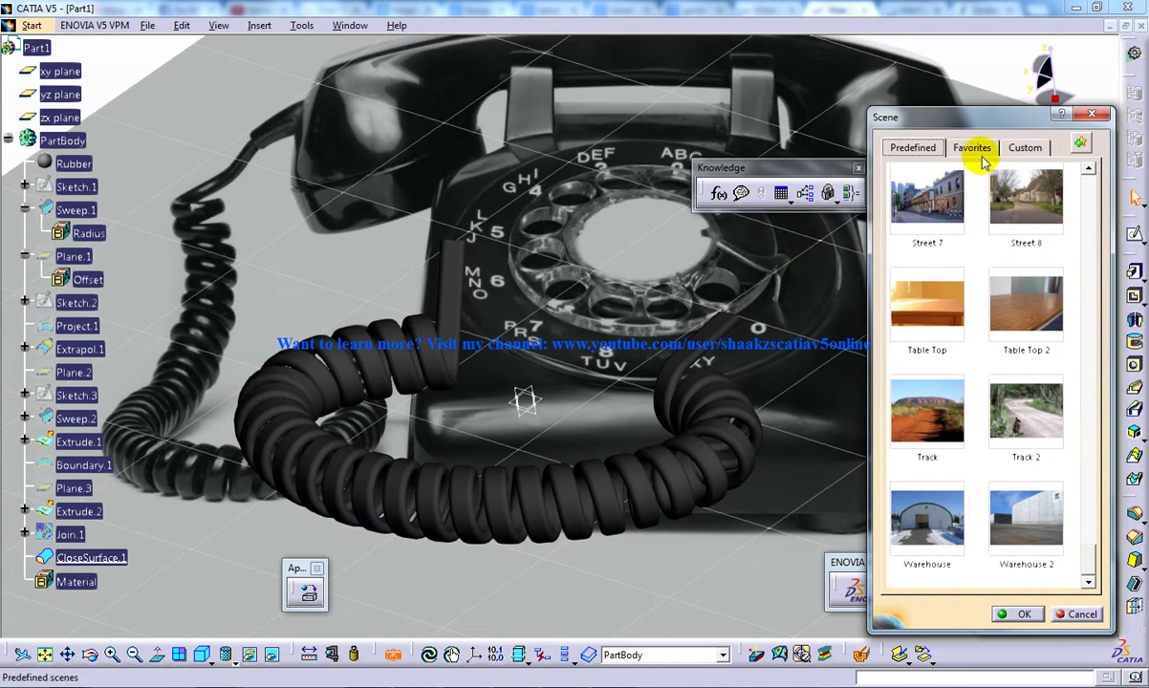
pyautogui.click(1021, 148)
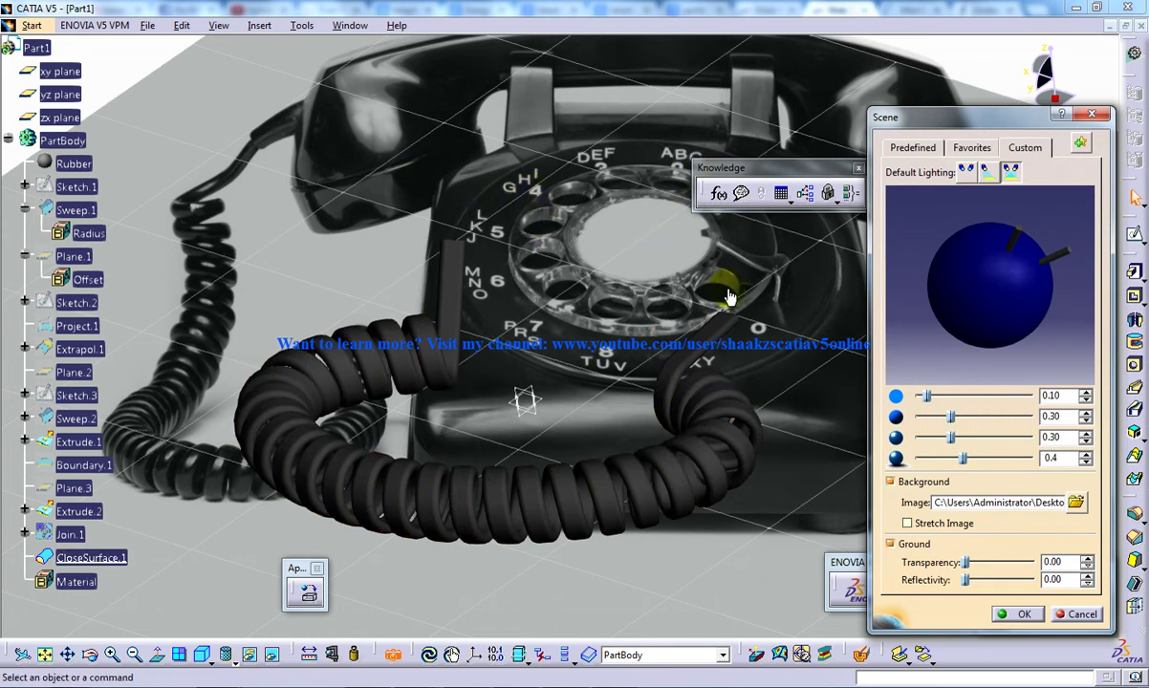
# Browse for a new background image, then cancel and keep the telephone photo.
pyautogui.click(1076, 504)
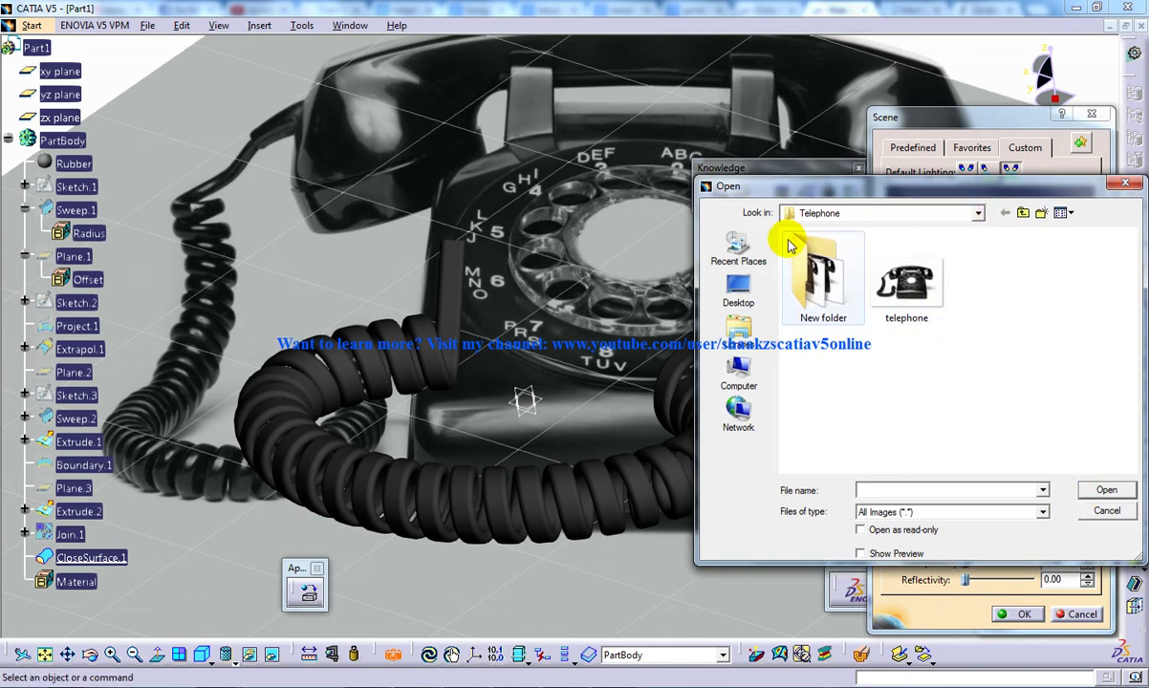
pyautogui.click(884, 214)
pyautogui.press('Escape')
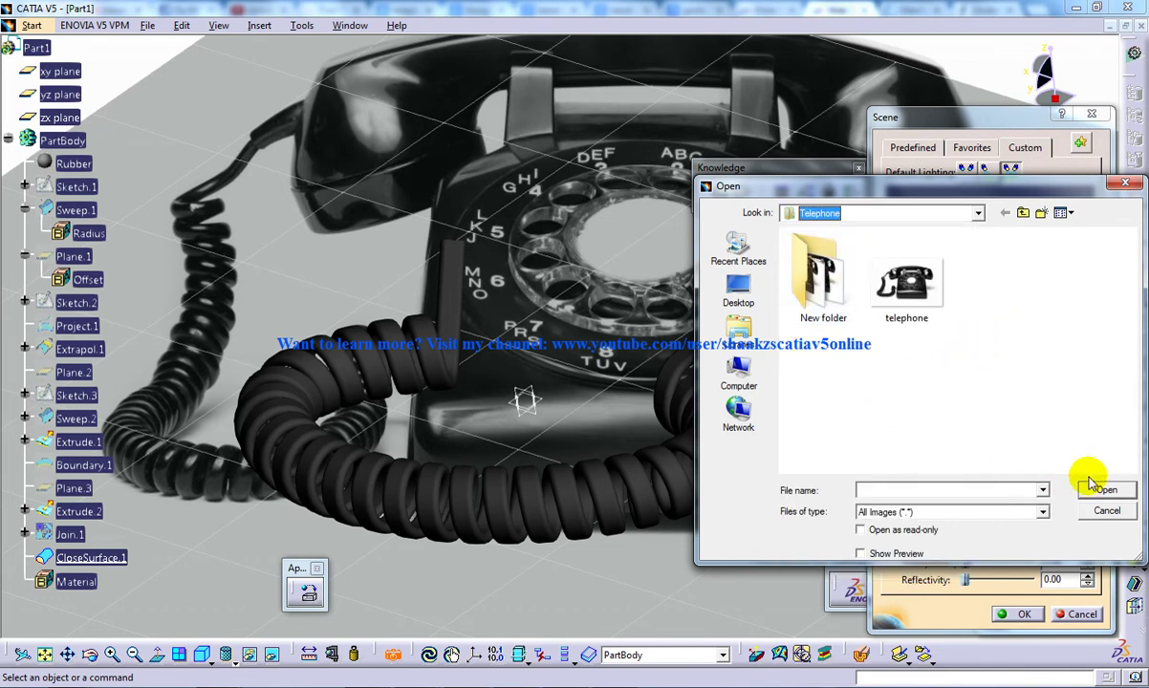
pyautogui.click(1106, 512)
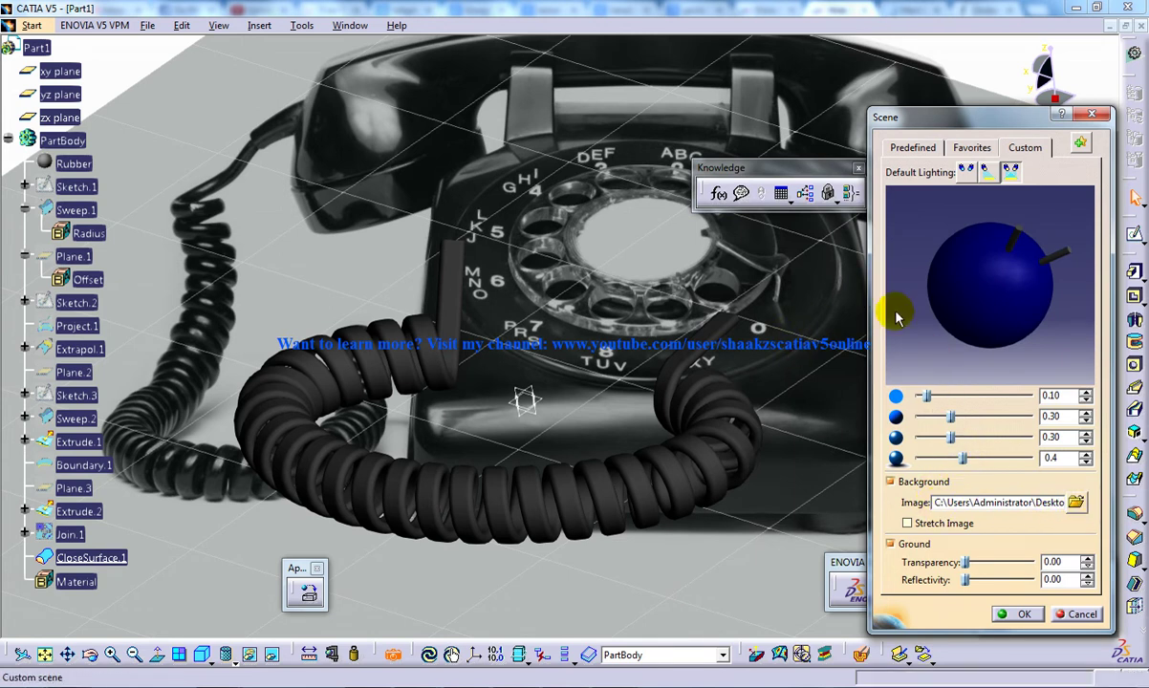
# Set lighting to 0.29, 0.18, 0.16 with shadow softness 0.3, moving the light toward the sphere's top.
pyautogui.moveTo(927, 400); pyautogui.dragTo(951, 395)
pyautogui.click(1005, 280)
pyautogui.moveTo(1006, 280); pyautogui.dragTo(1041, 239)
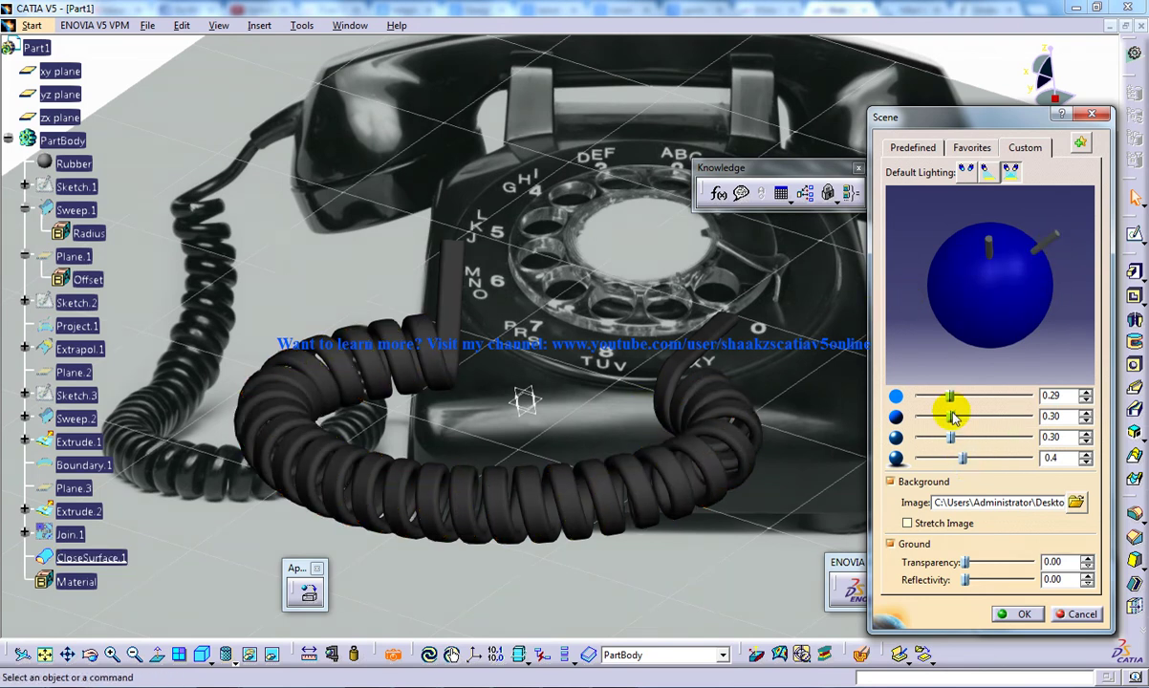
pyautogui.moveTo(953, 415)
pyautogui.mouseDown()
pyautogui.moveTo(982, 414)
pyautogui.moveTo(956, 416)
pyautogui.mouseUp()
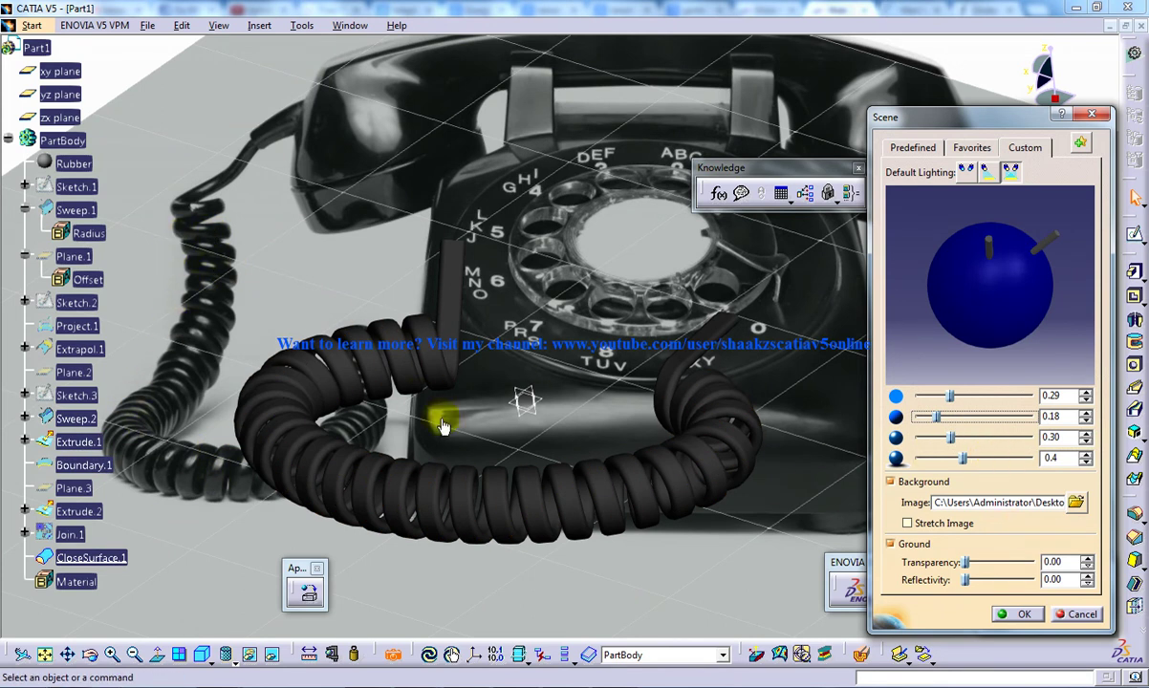
pyautogui.moveTo(952, 438); pyautogui.dragTo(940, 438)
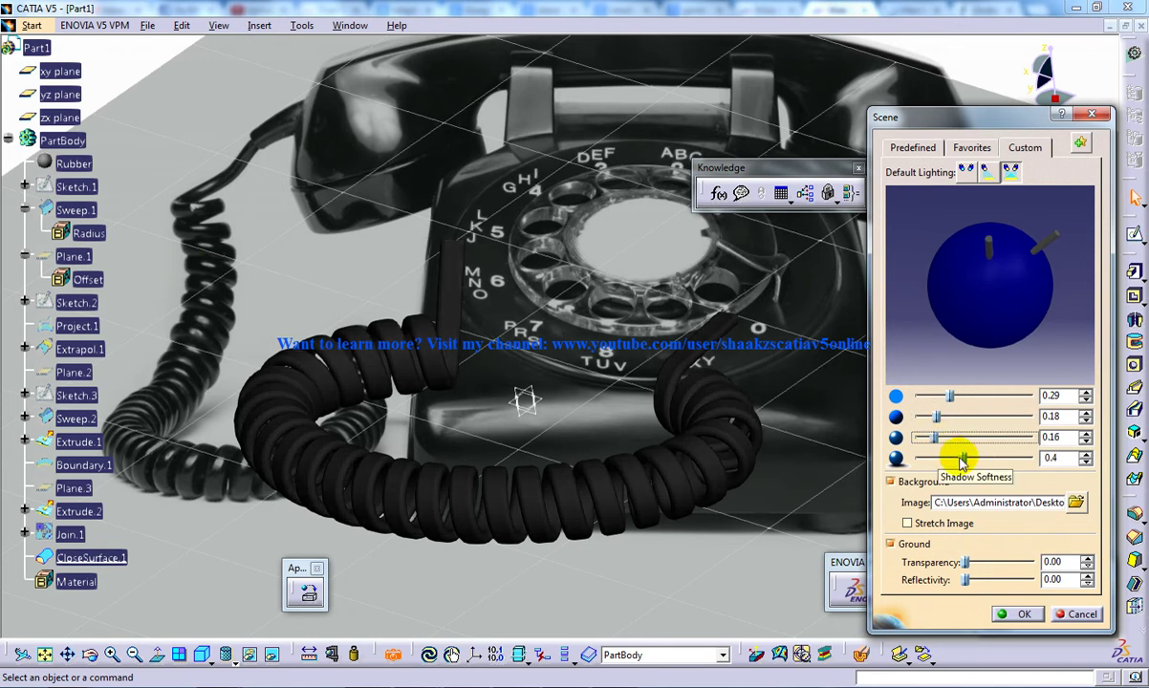
pyautogui.moveTo(963, 459); pyautogui.dragTo(944, 460)
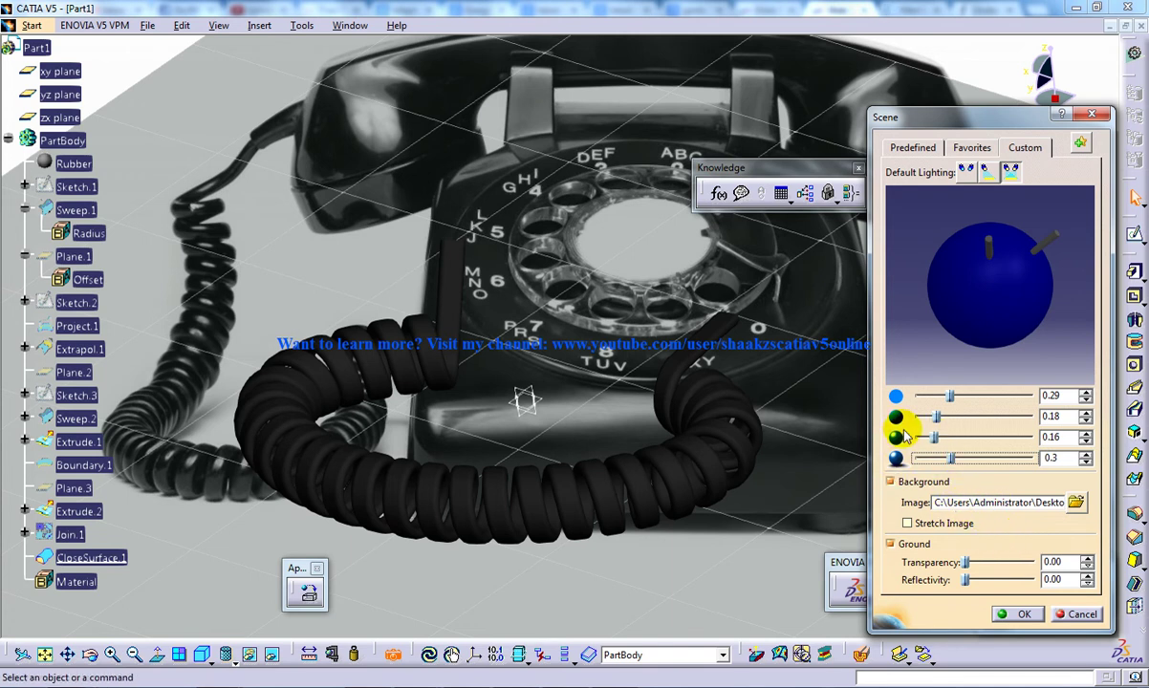
# Compare Favorites and the One Light and No Light options, choose Two Lights, and apply the scene.
pyautogui.click(974, 148)
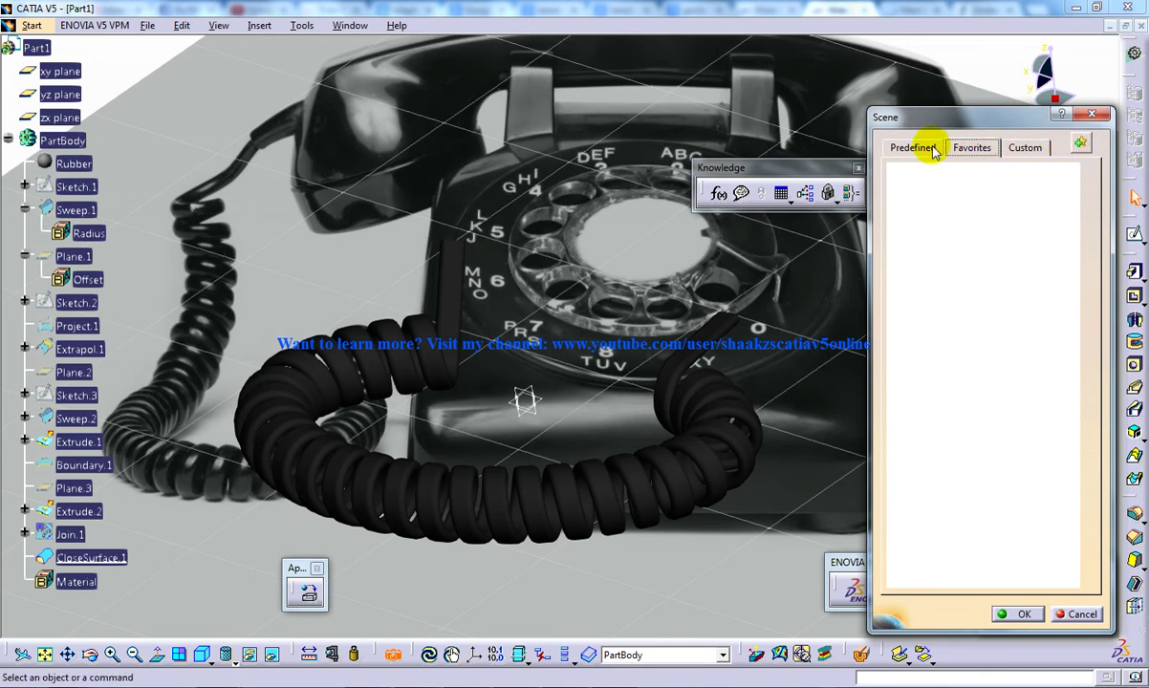
pyautogui.click(1021, 147)
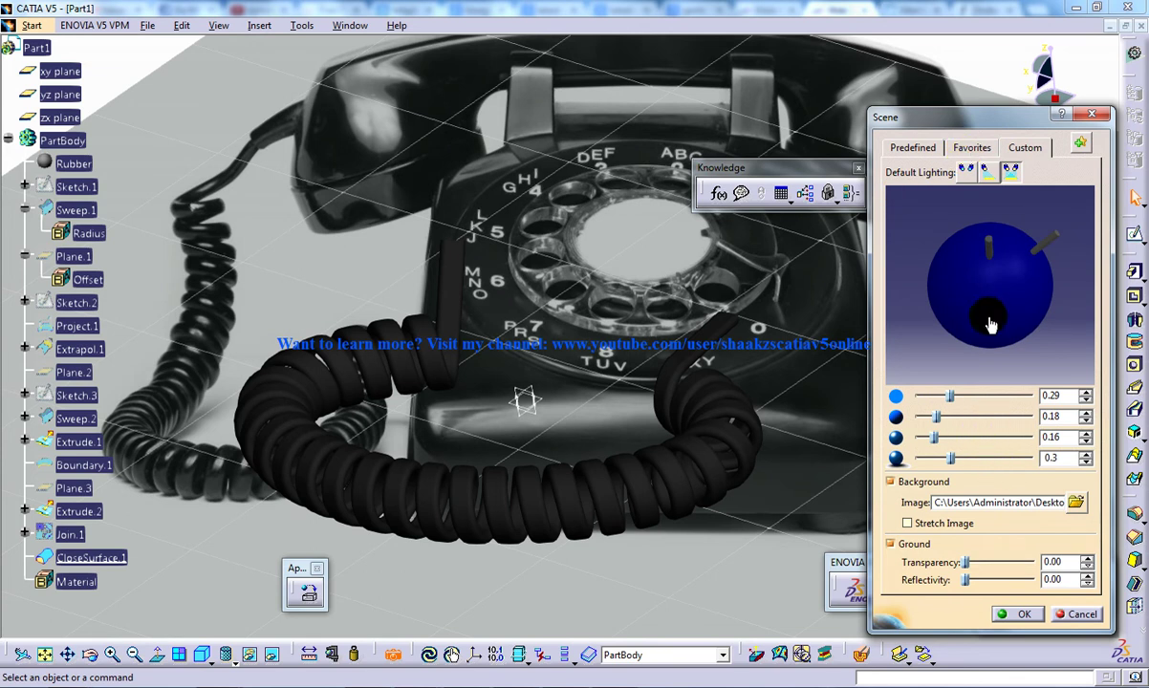
pyautogui.click(987, 173)
pyautogui.click(986, 172)
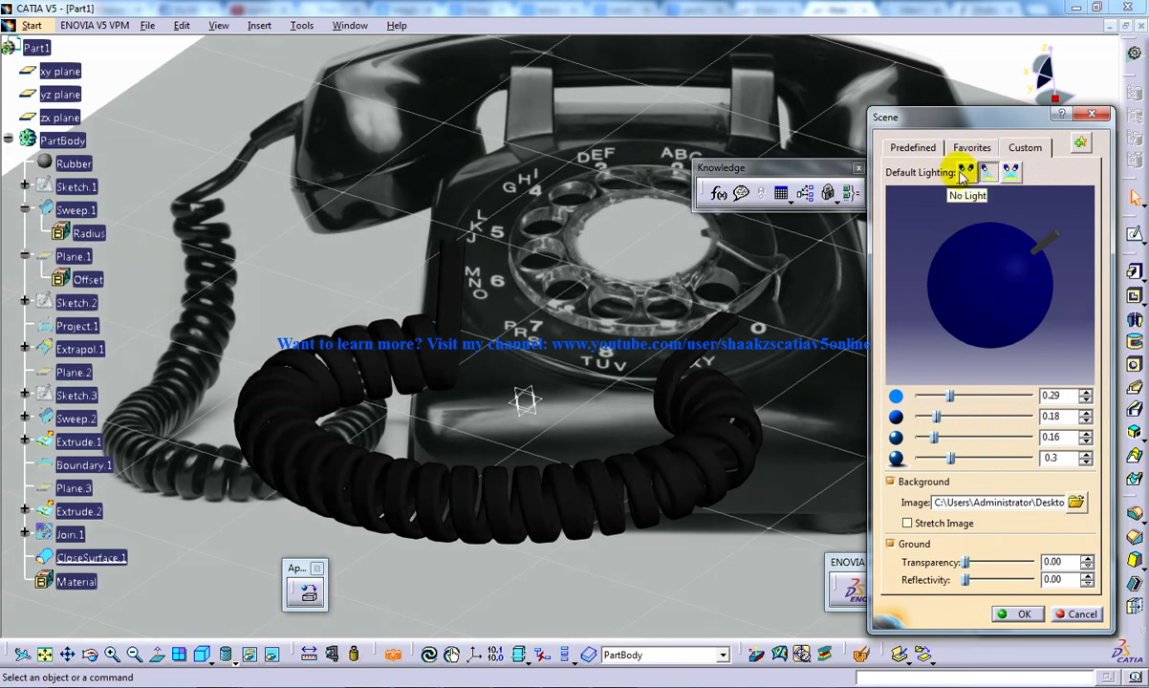
pyautogui.click(965, 173)
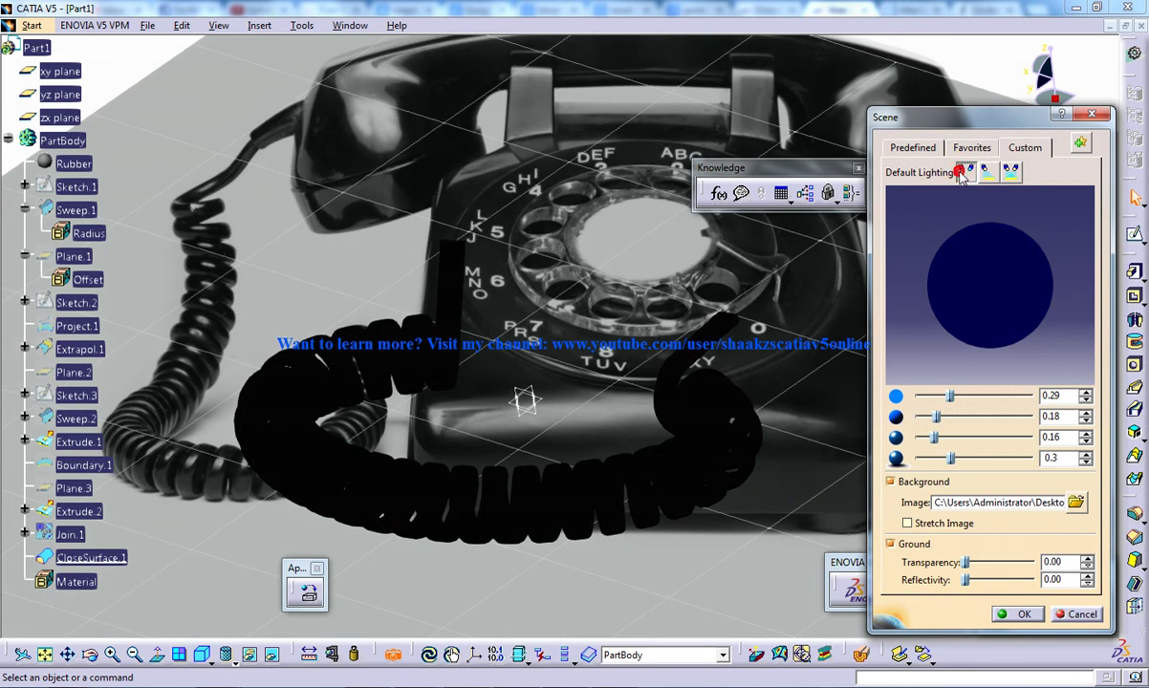
pyautogui.click(1011, 172)
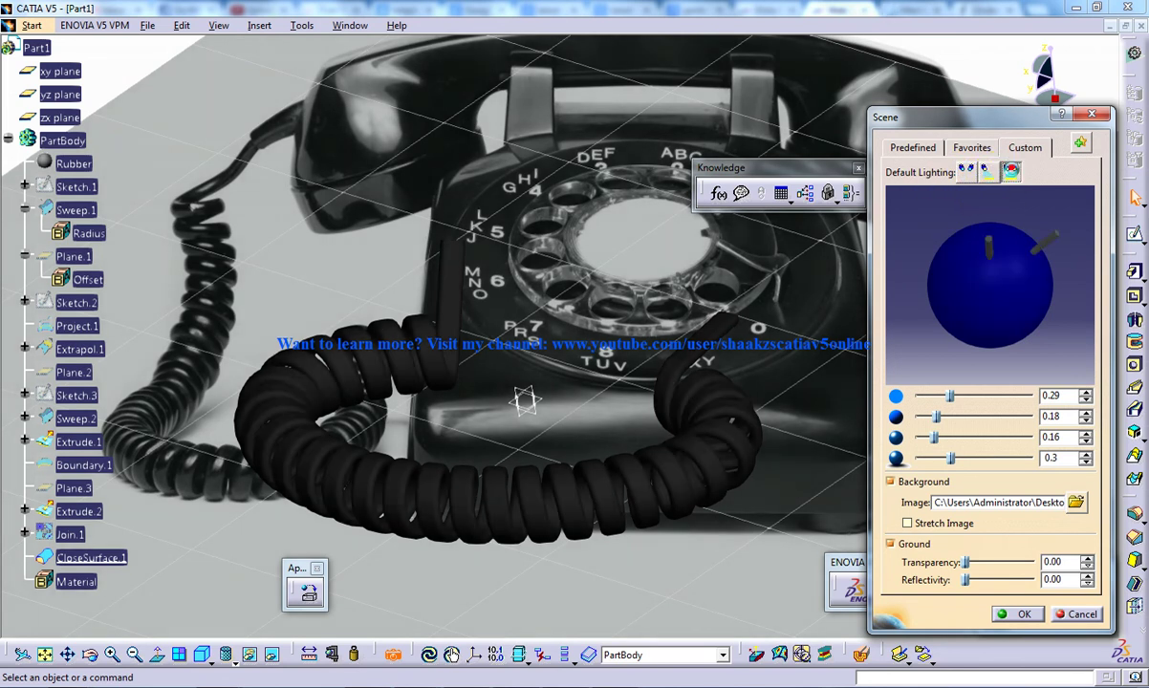
pyautogui.click(1025, 614)
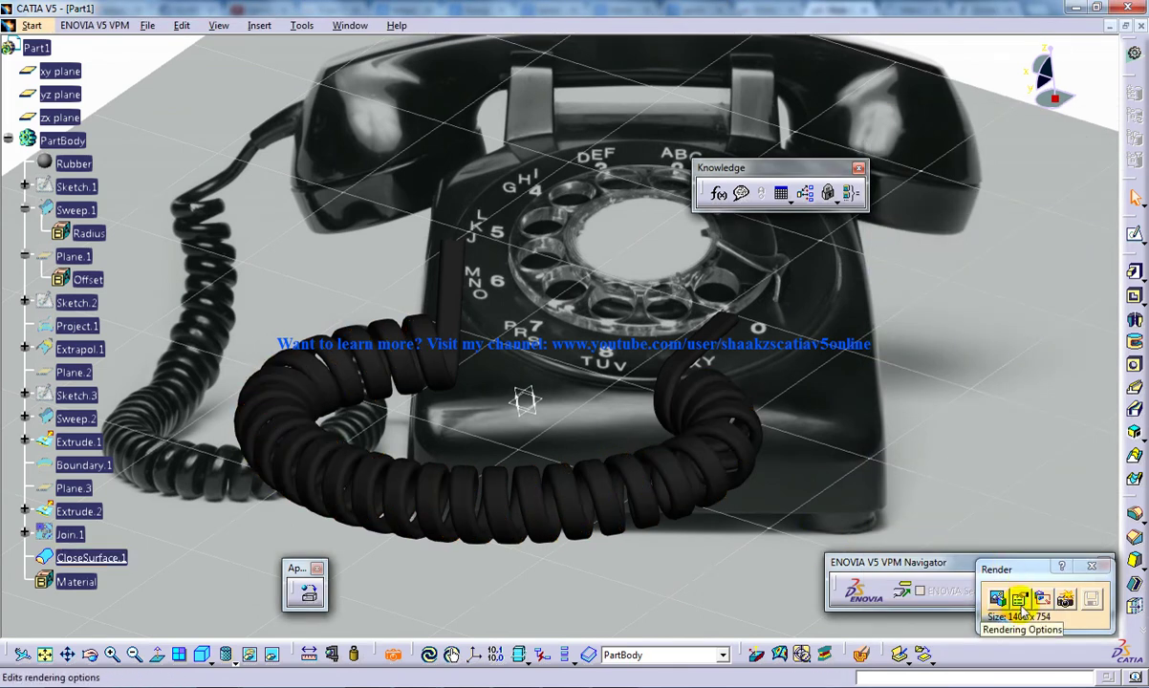
# In Rendering Options, set Quality to High and keep Screen resolution for output.
pyautogui.click(1021, 600)
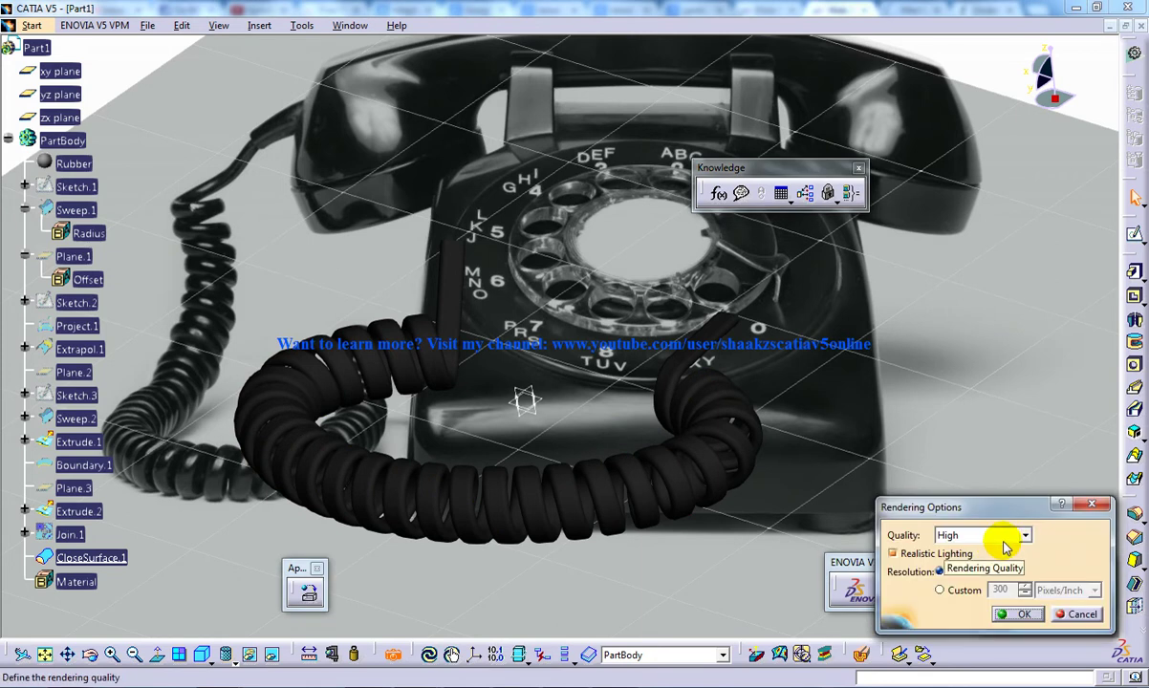
pyautogui.click(1003, 542)
pyautogui.click(1055, 539)
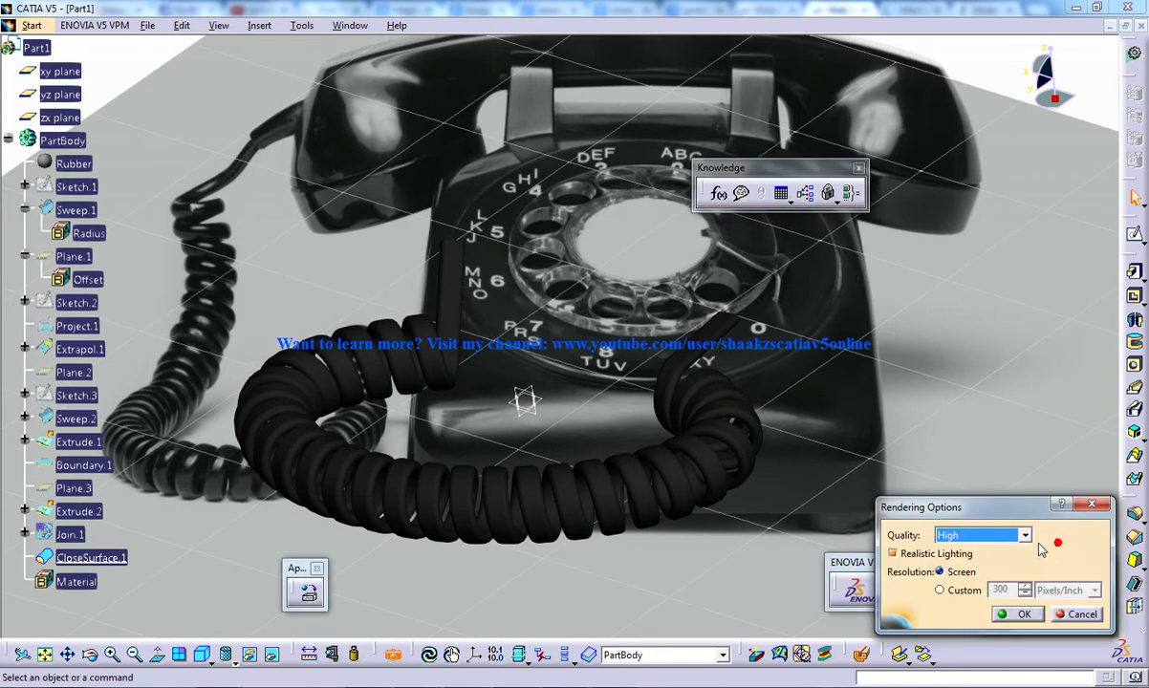
pyautogui.click(997, 537)
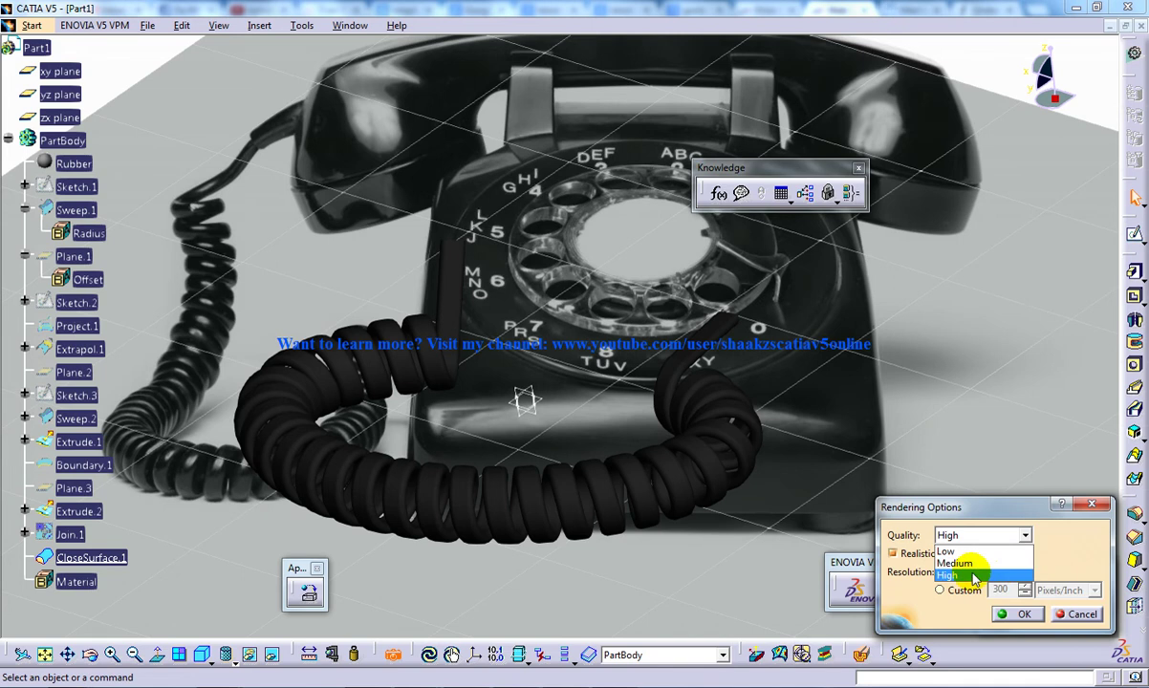
pyautogui.click(973, 575)
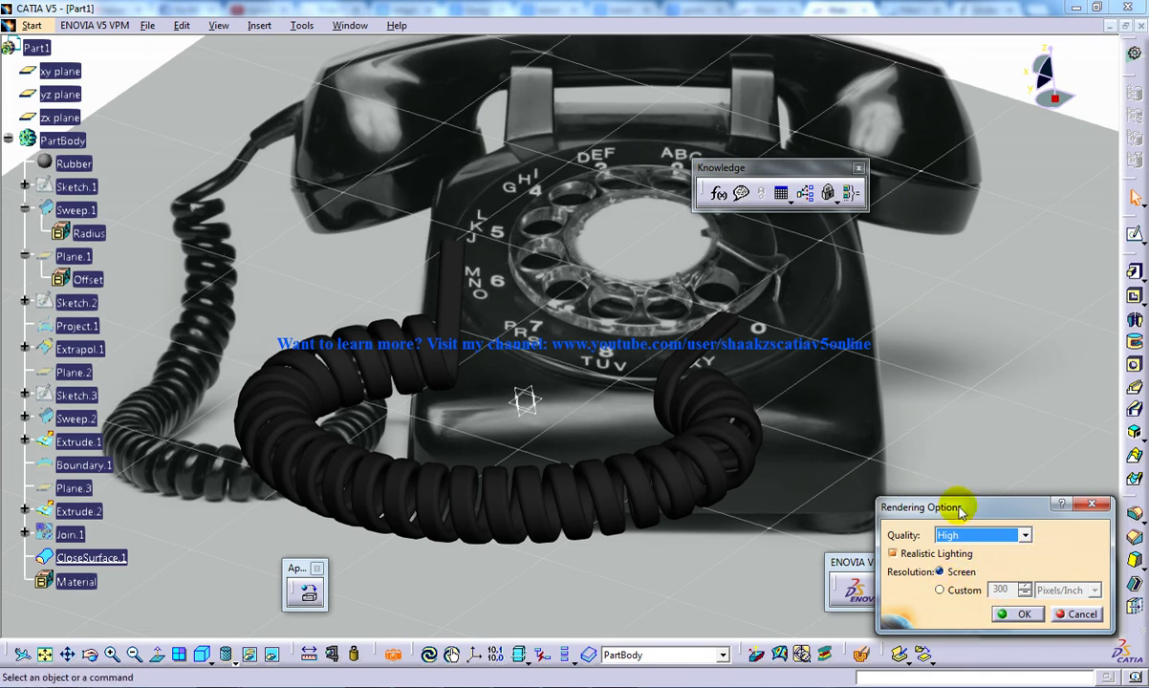
pyautogui.click(952, 593)
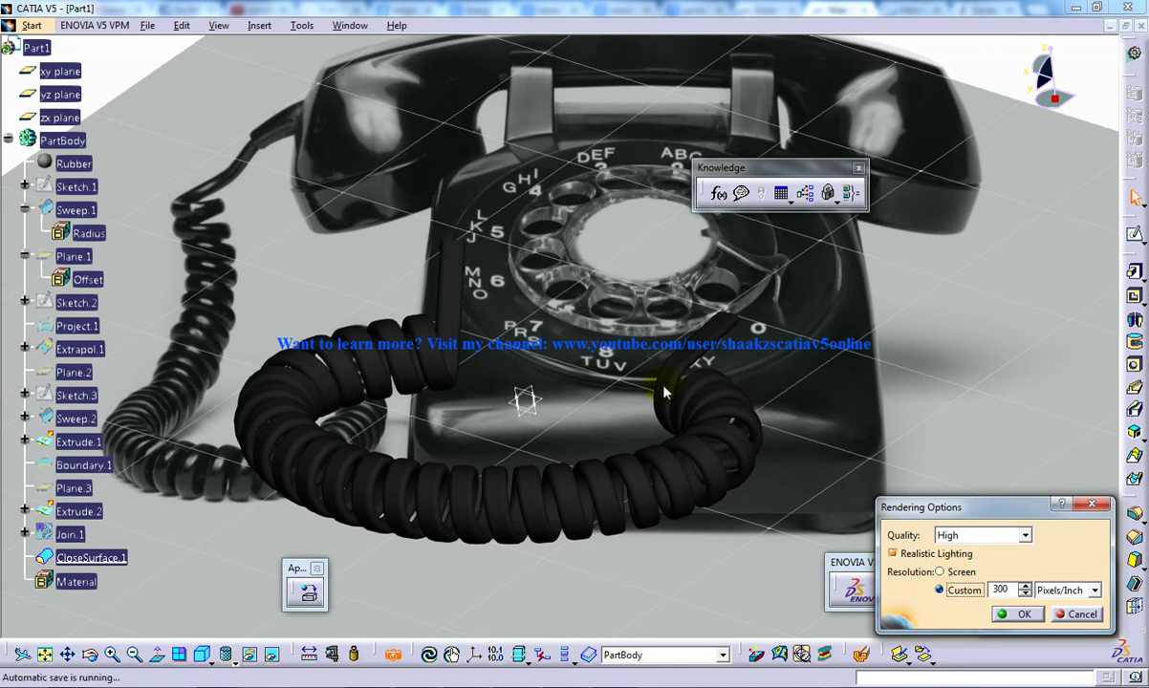
pyautogui.click(939, 572)
pyautogui.click(1023, 614)
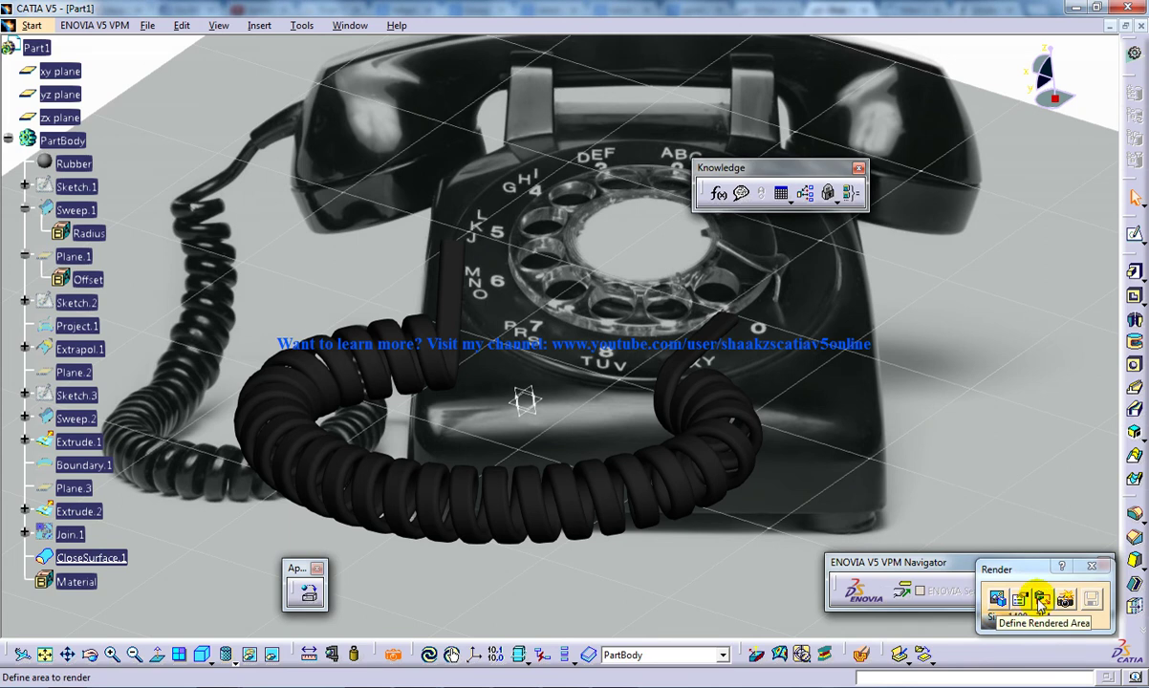
pyautogui.click(1040, 600)
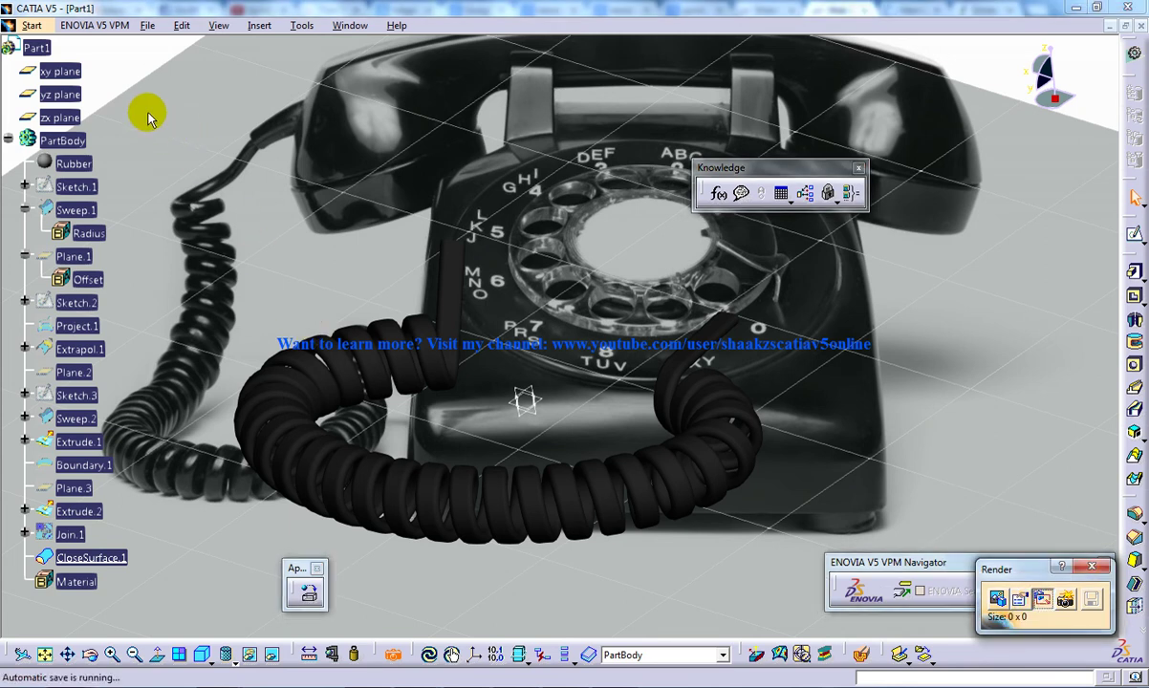
pyautogui.moveTo(140, 106); pyautogui.dragTo(839, 595)
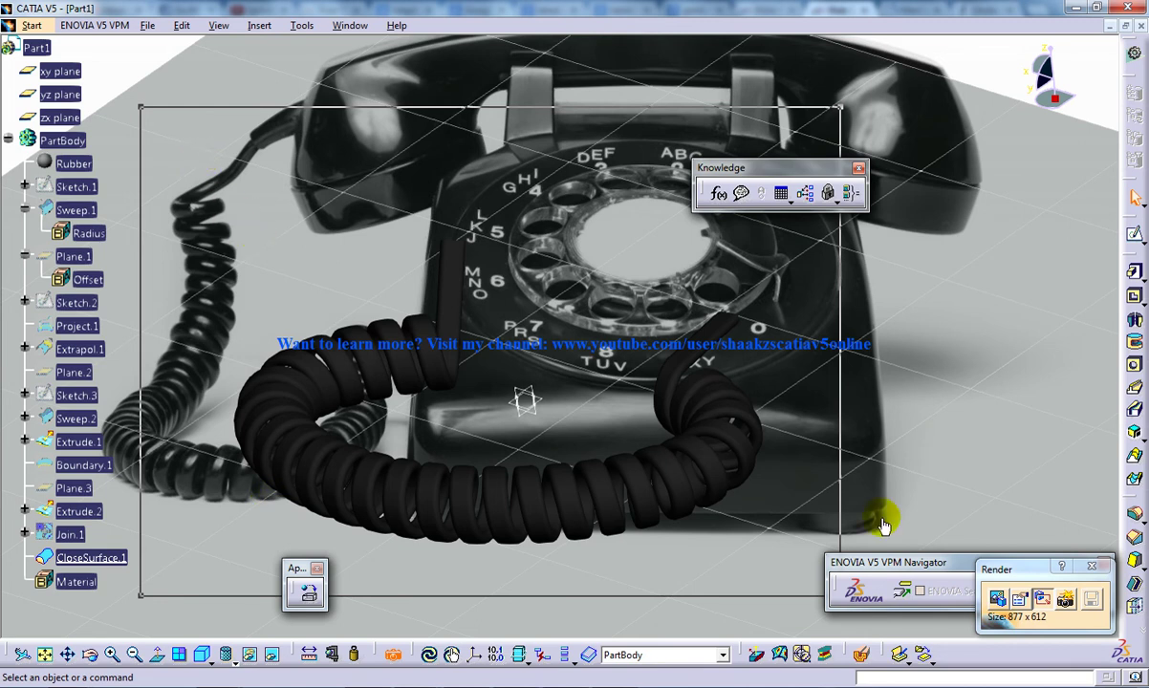
pyautogui.click(1043, 598)
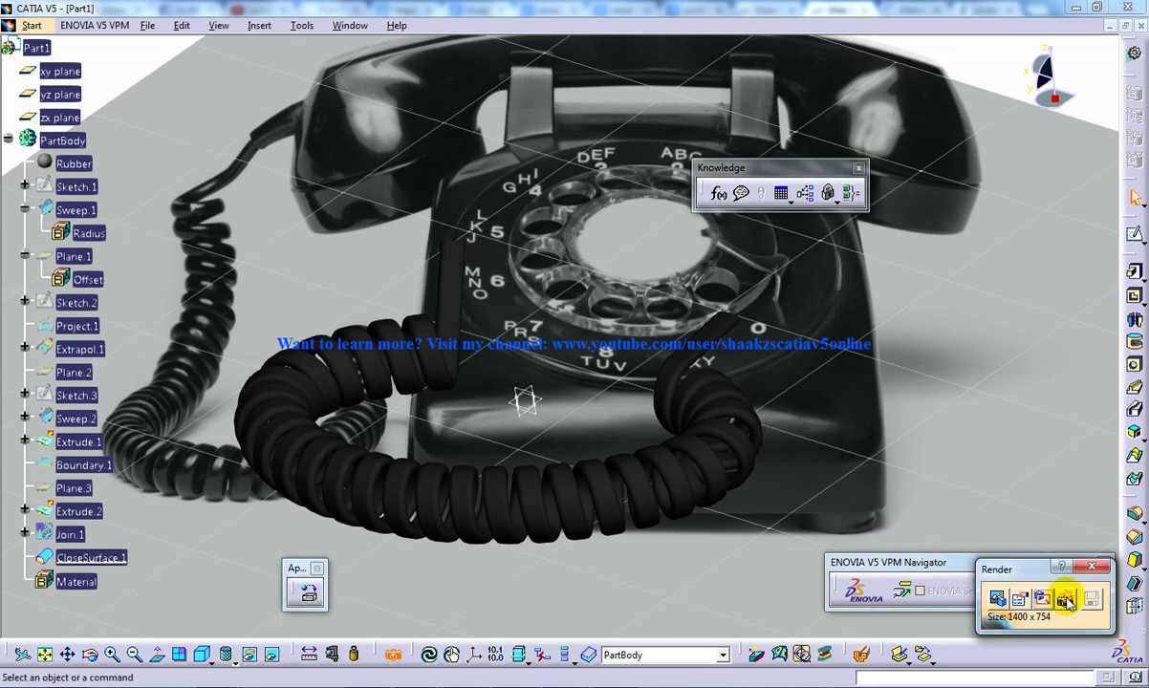
# Pan and tilt the view so the cord sits lower left, matching the photo's perspective.
pyautogui.click(1063, 598)
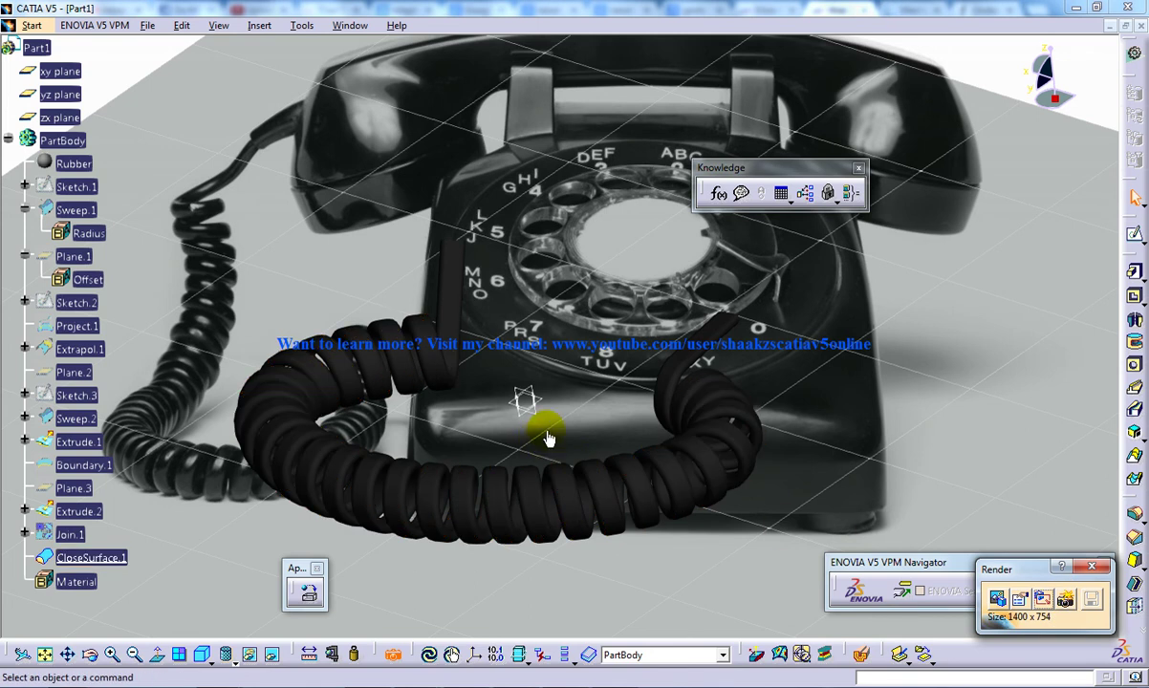
pyautogui.moveTo(579, 438); pyautogui.dragTo(452, 442, button='middle')
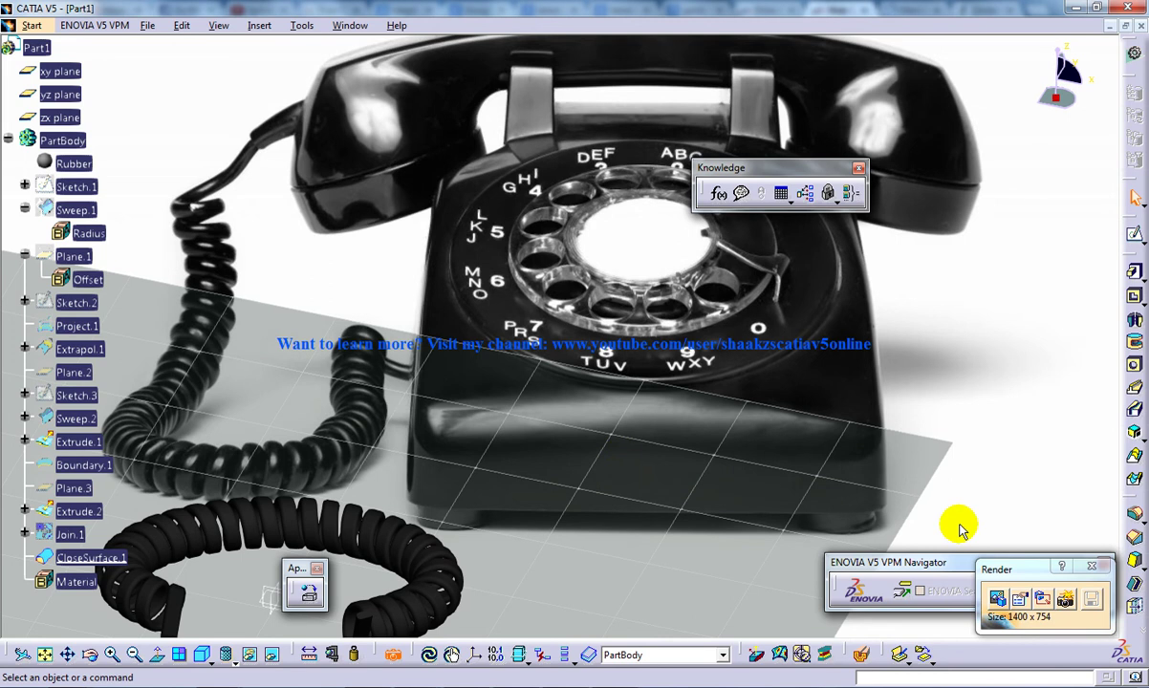
pyautogui.moveTo(525, 508); pyautogui.dragTo(525, 498, button='middle')
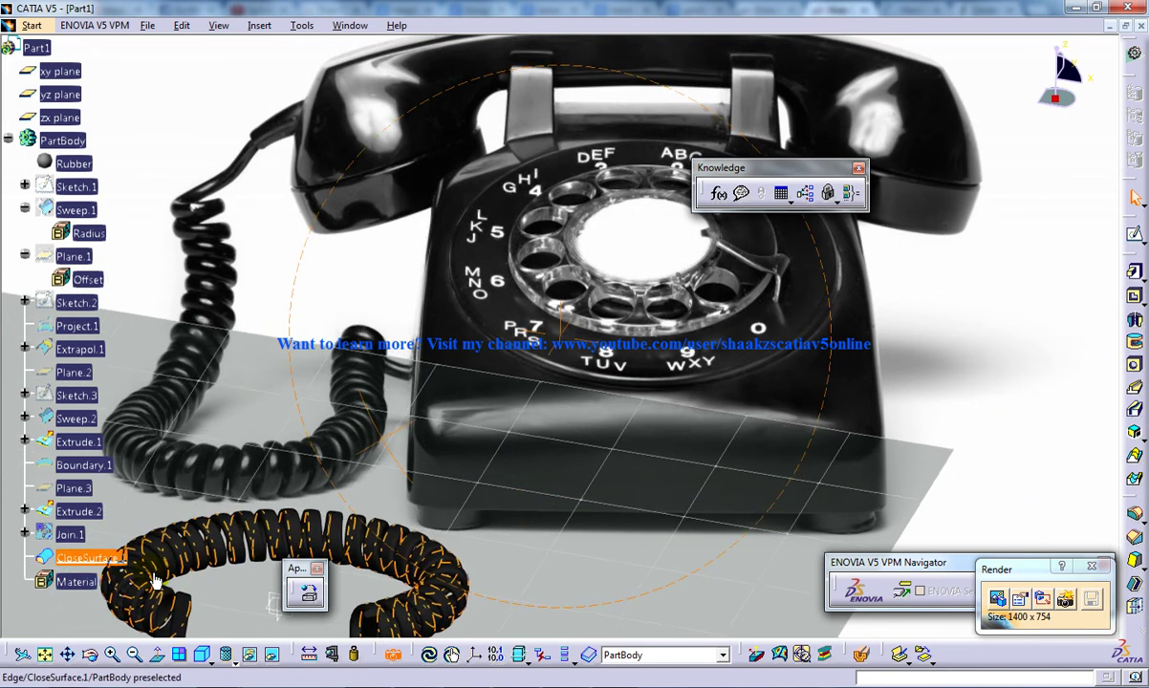
pyautogui.moveTo(421, 507); pyautogui.dragTo(389, 498, button='middle')
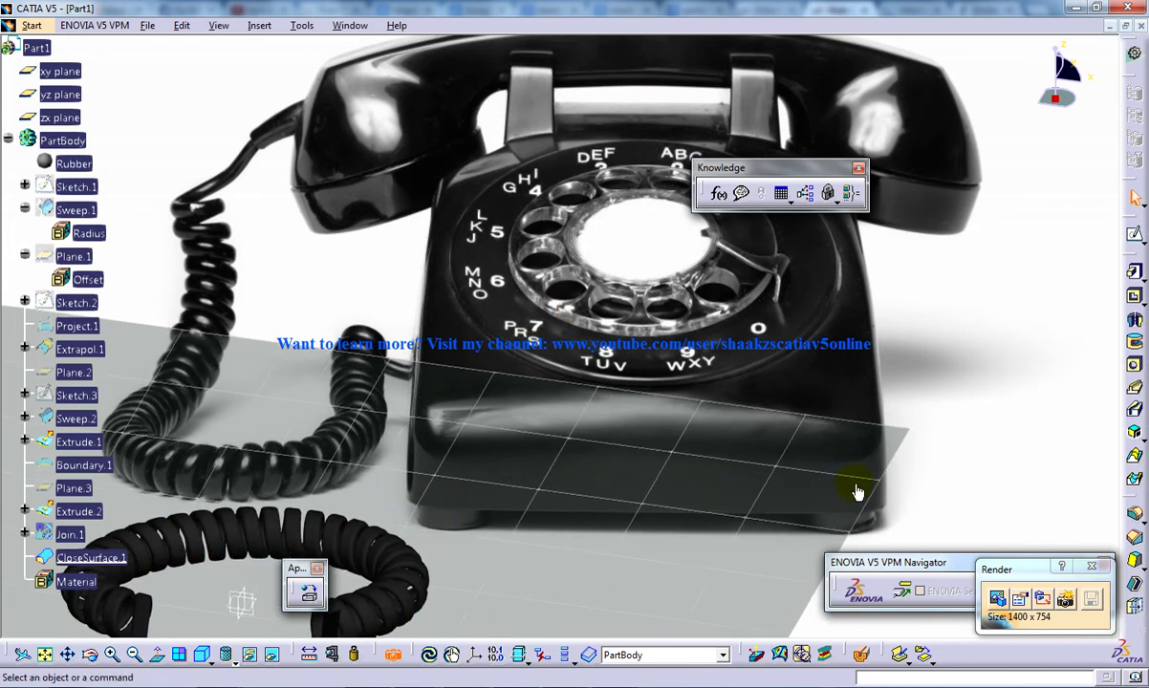
# Render the full 1400 x 754 view photorealistically.
pyautogui.click(1067, 599)
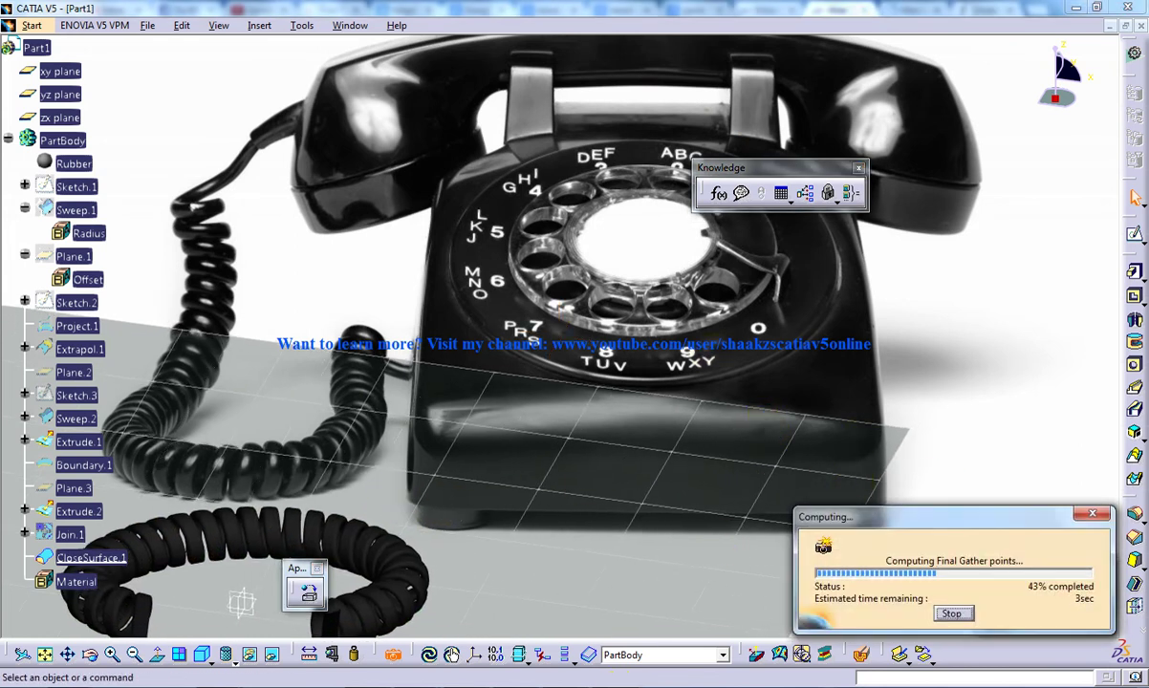
pyautogui.click(612, 617)
pyautogui.click(1067, 650)
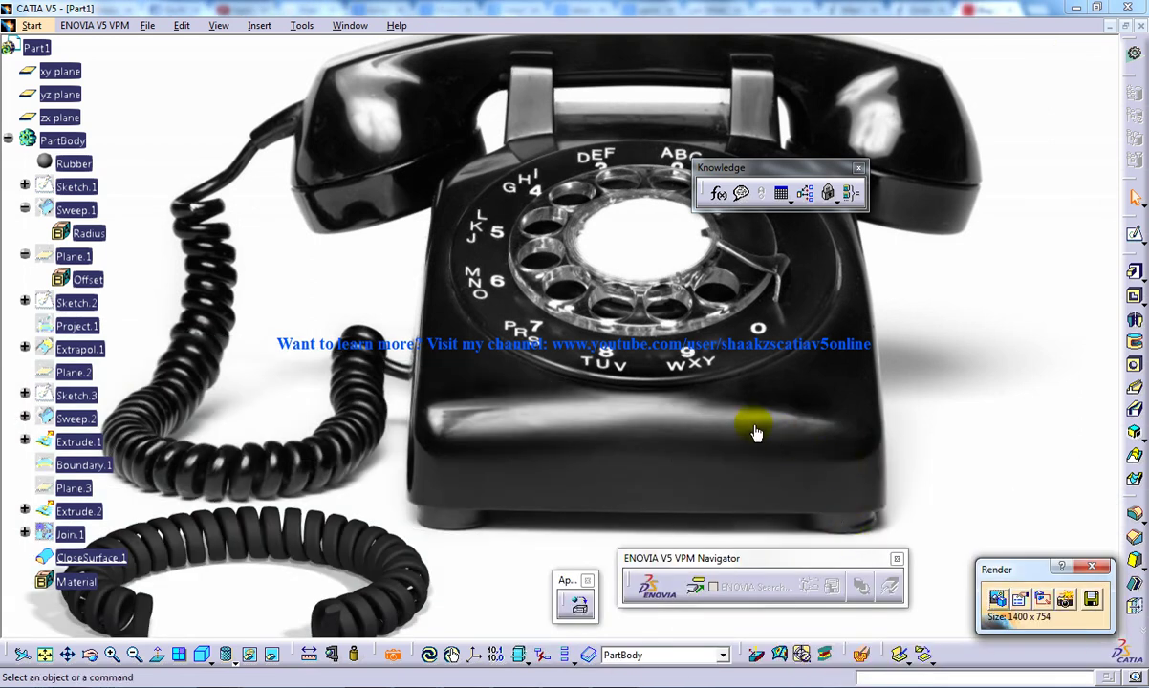
# Save the render as a JPEG High Quality image named 'telephone wire render' in the Telephone folder.
pyautogui.click(1092, 600)
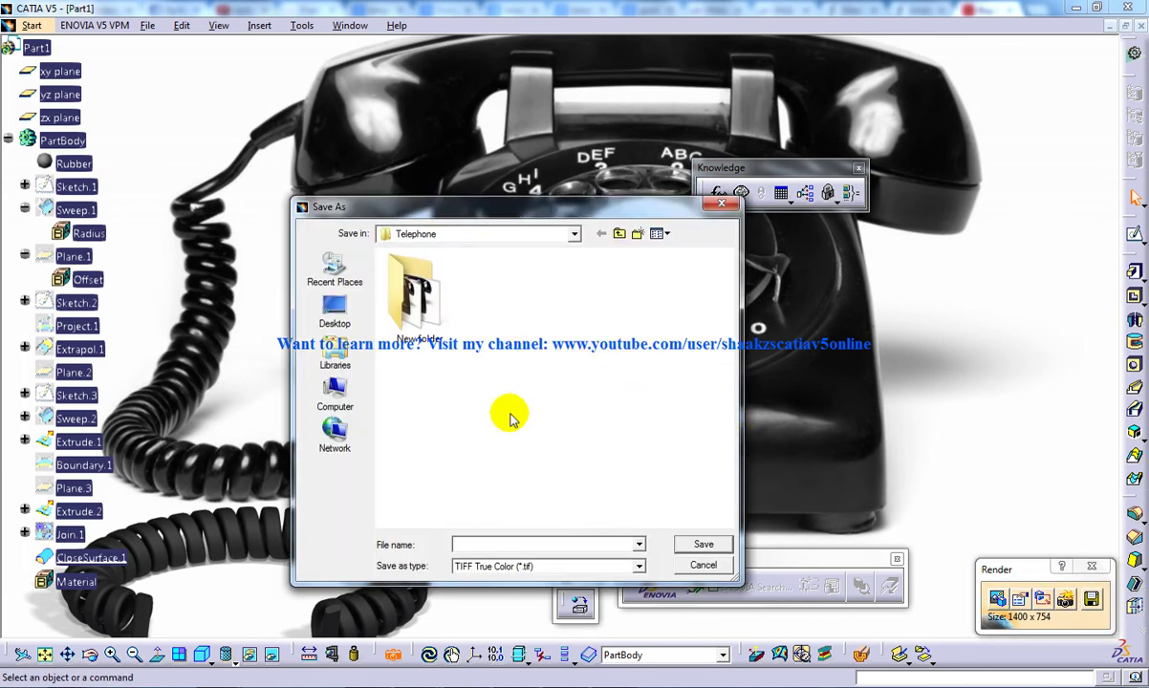
pyautogui.click(501, 566)
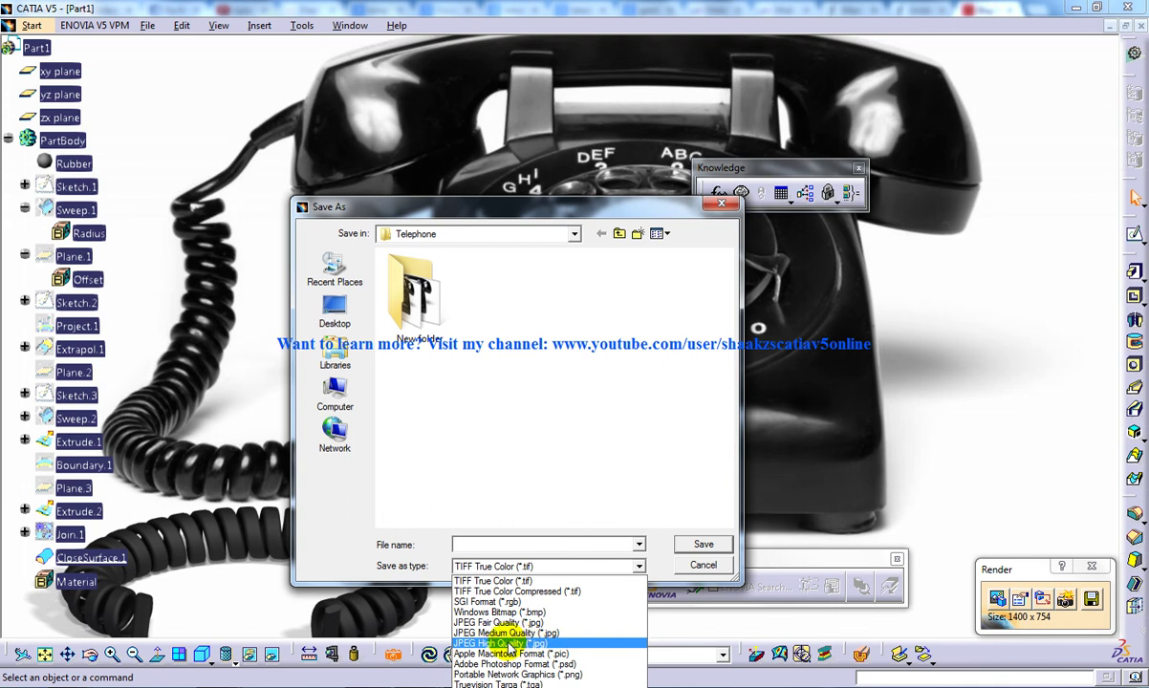
pyautogui.click(507, 646)
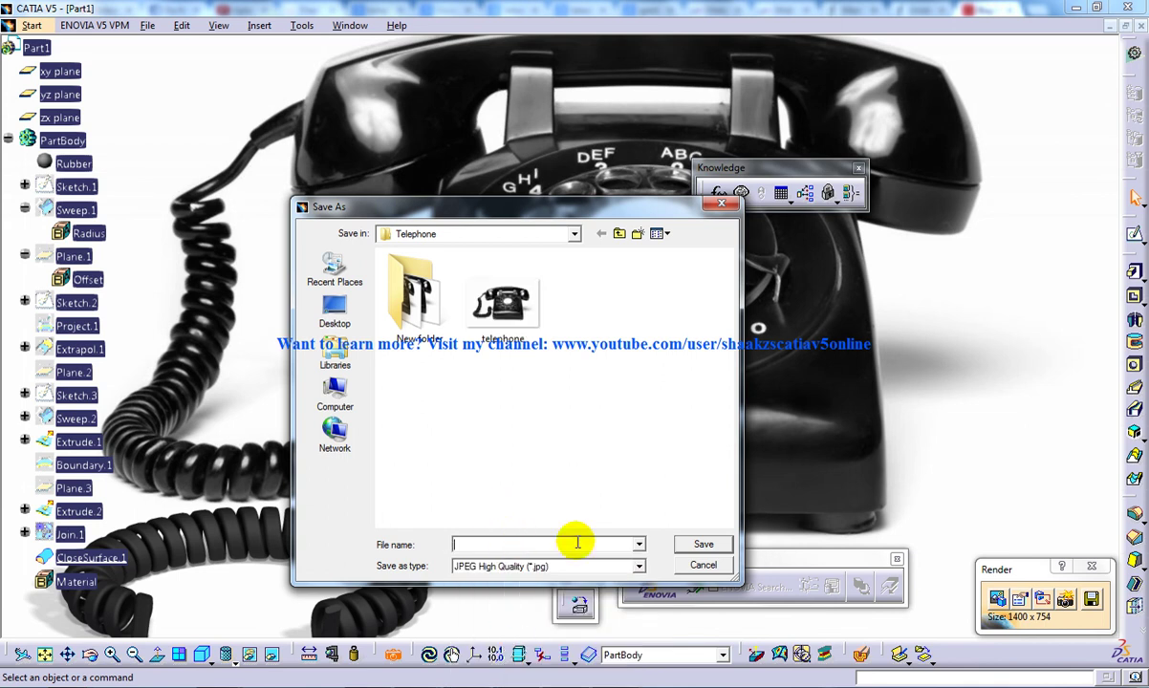
pyautogui.write('tele')
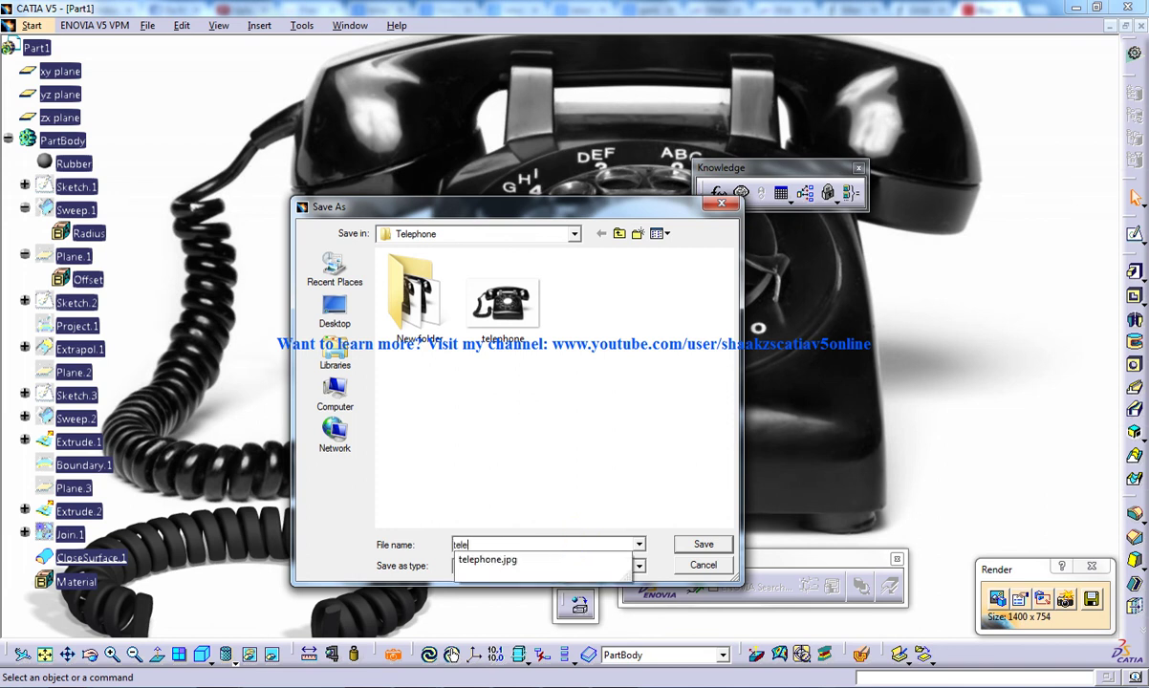
pyautogui.write('phone wire render')
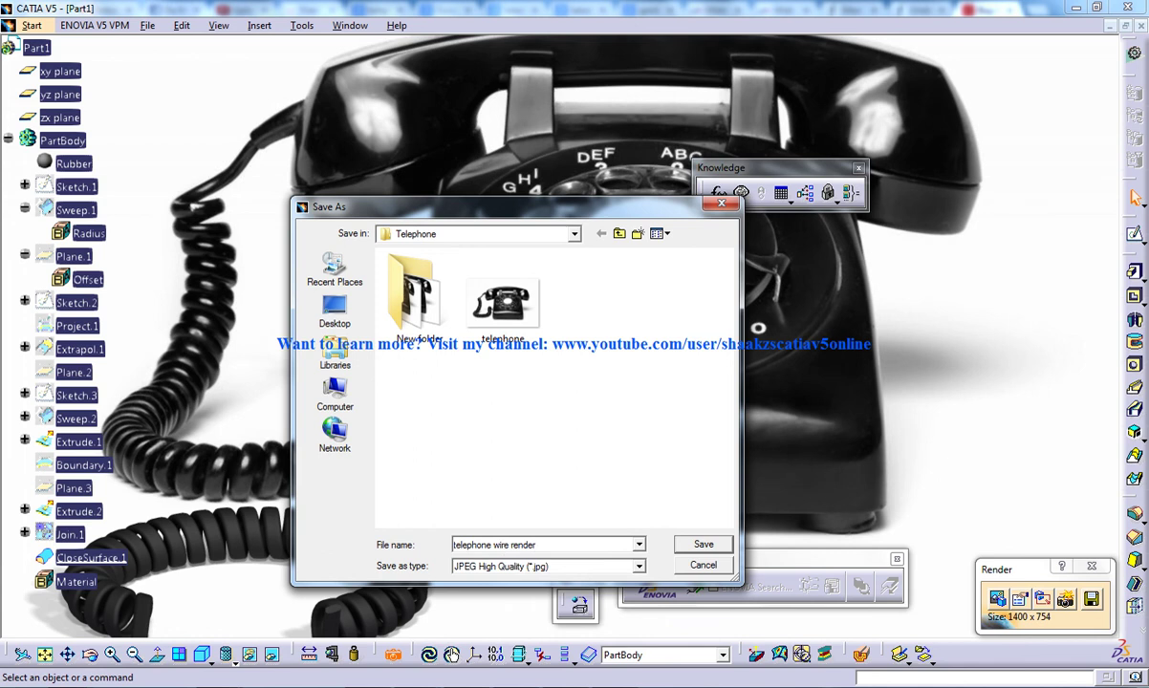
pyautogui.click(690, 541)
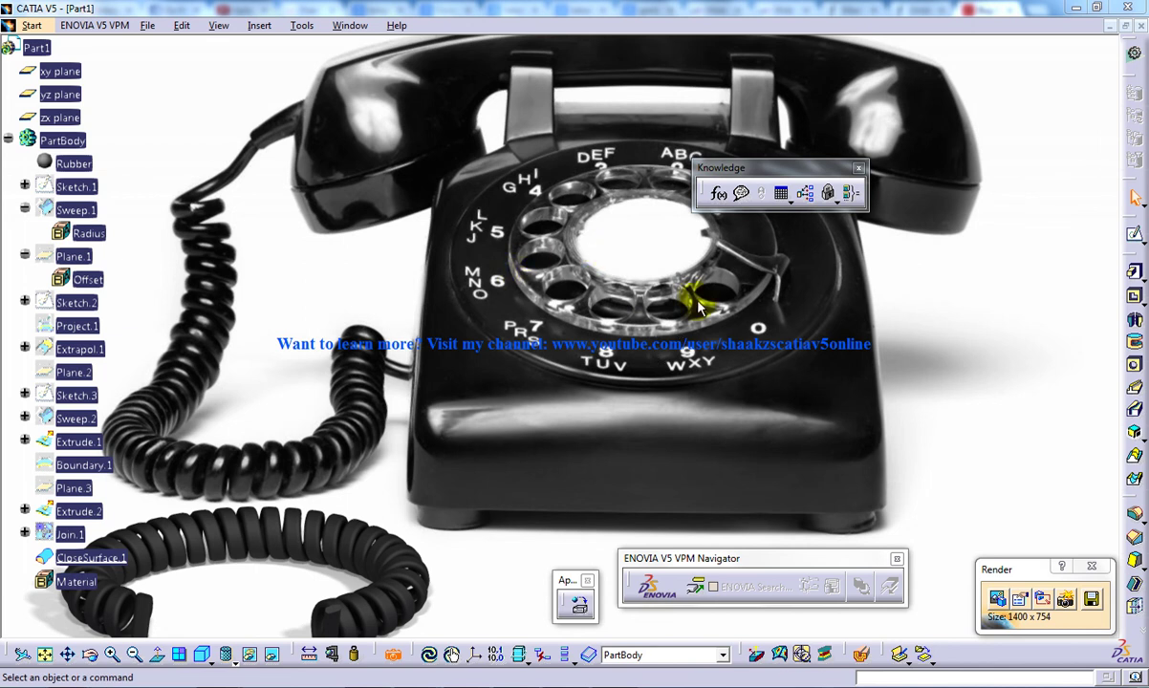
# Dock the Knowledge toolbar at the right side so it no longer covers the telephone dial.
pyautogui.moveTo(770, 164); pyautogui.dragTo(1077, 77)
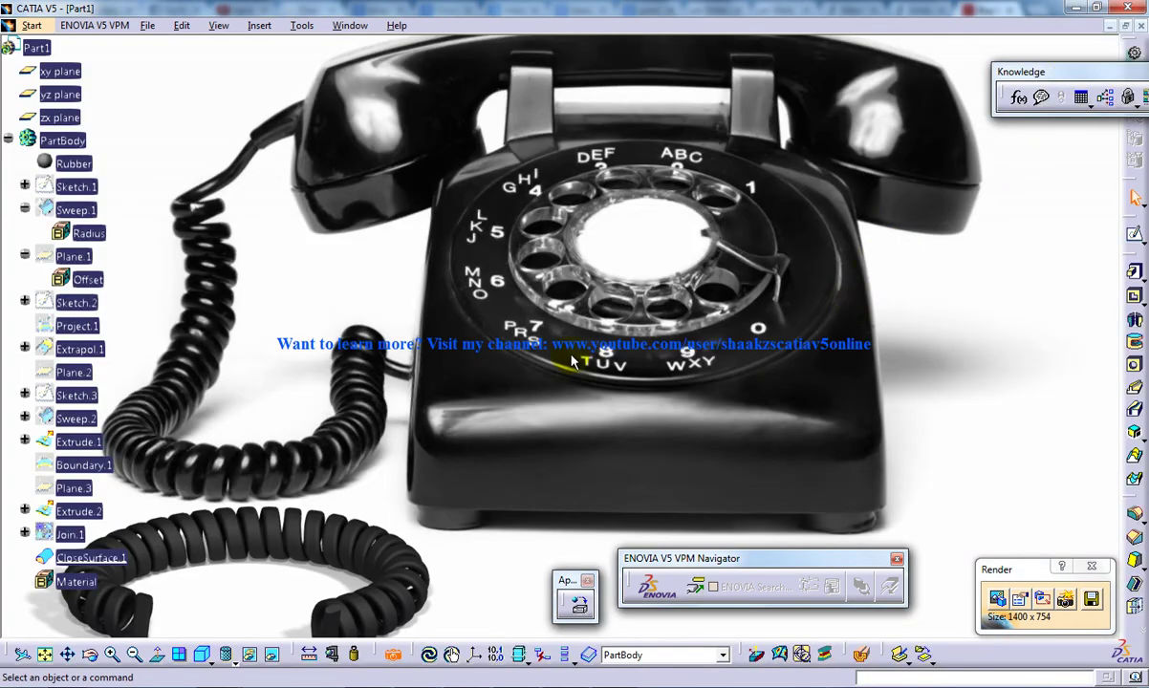